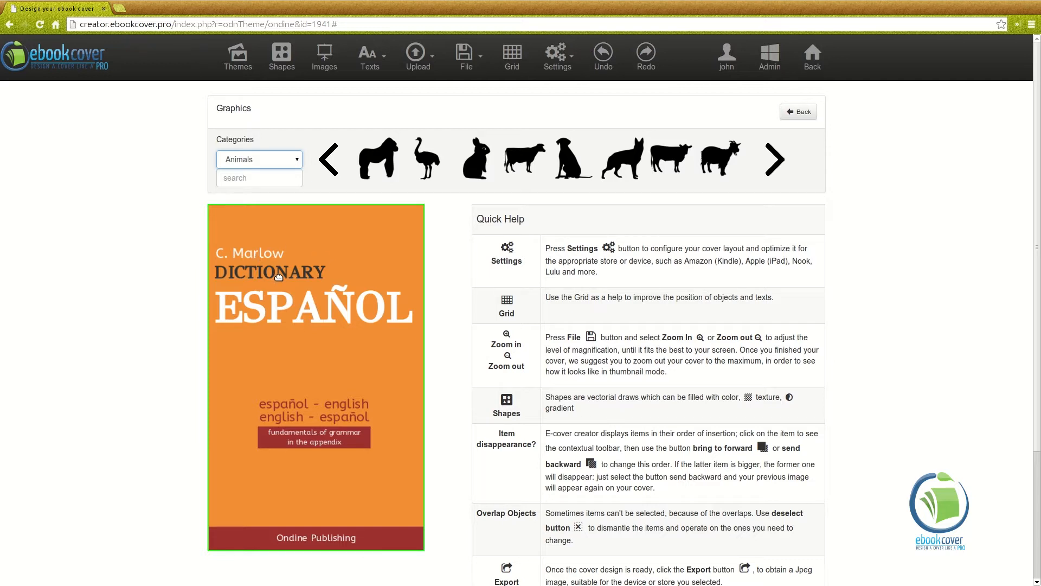
# Step: Insert a rectangle from the Geometries category, stretch it into a thin full-width band over DICTIONARY, and send it to the back
pyautogui.click(271, 159)
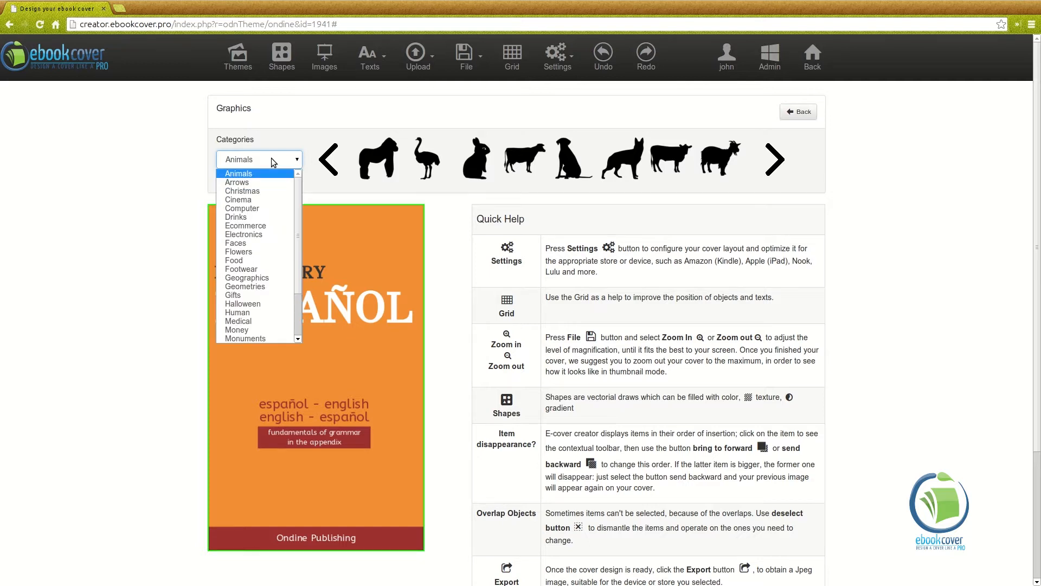
pyautogui.click(256, 287)
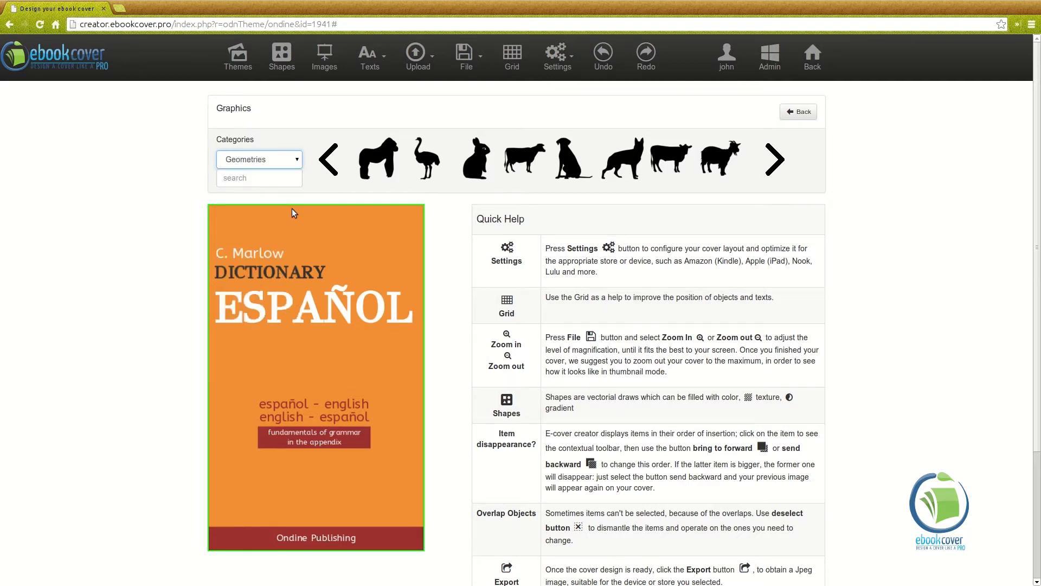
pyautogui.click(387, 164)
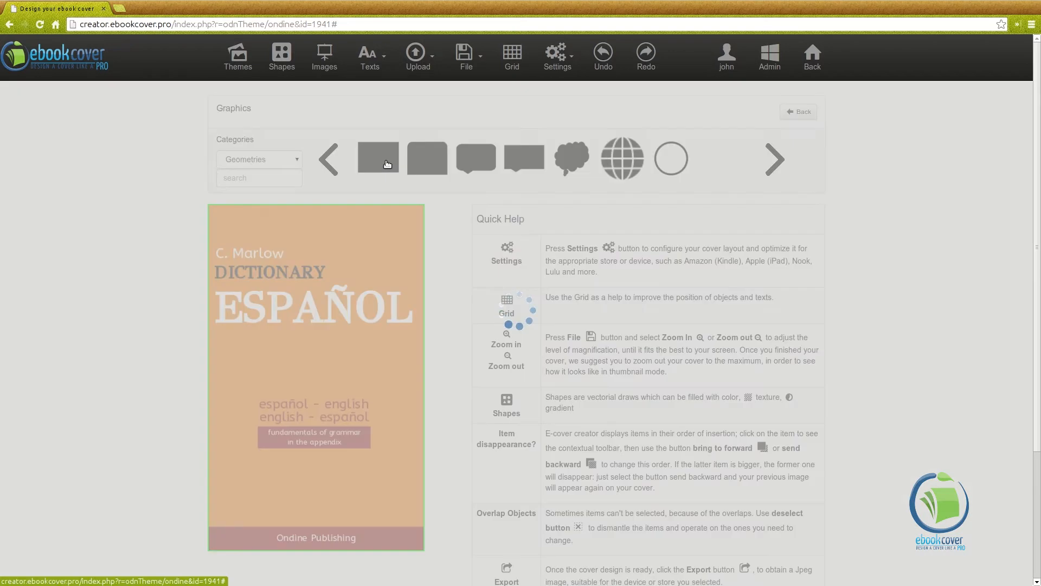
pyautogui.click(317, 278)
pyautogui.moveTo(326, 264); pyautogui.dragTo(430, 266)
pyautogui.moveTo(364, 259); pyautogui.dragTo(457, 255)
pyautogui.moveTo(230, 253); pyautogui.dragTo(222, 256)
pyautogui.moveTo(327, 227); pyautogui.dragTo(333, 261)
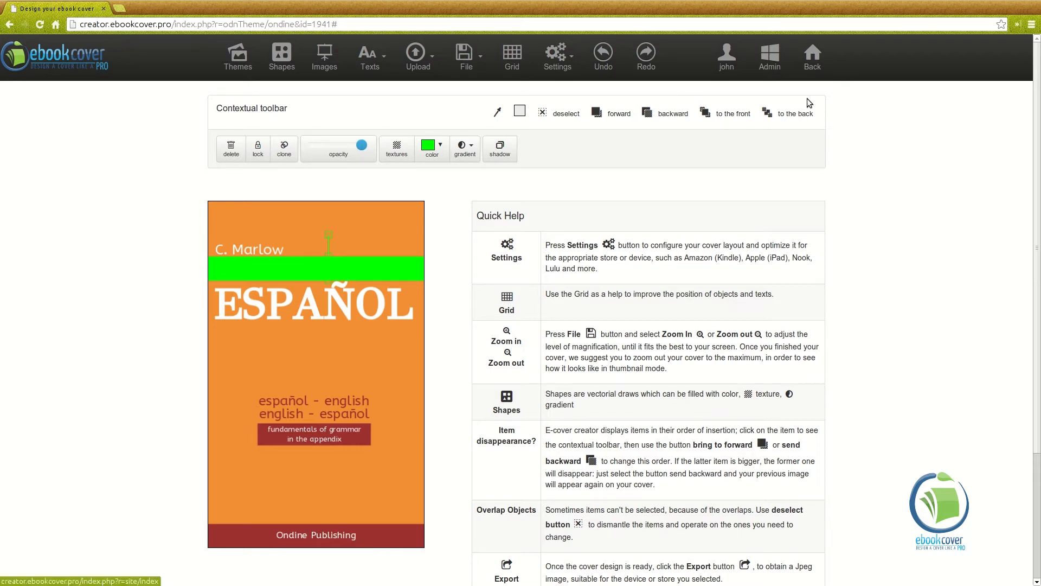
pyautogui.click(791, 119)
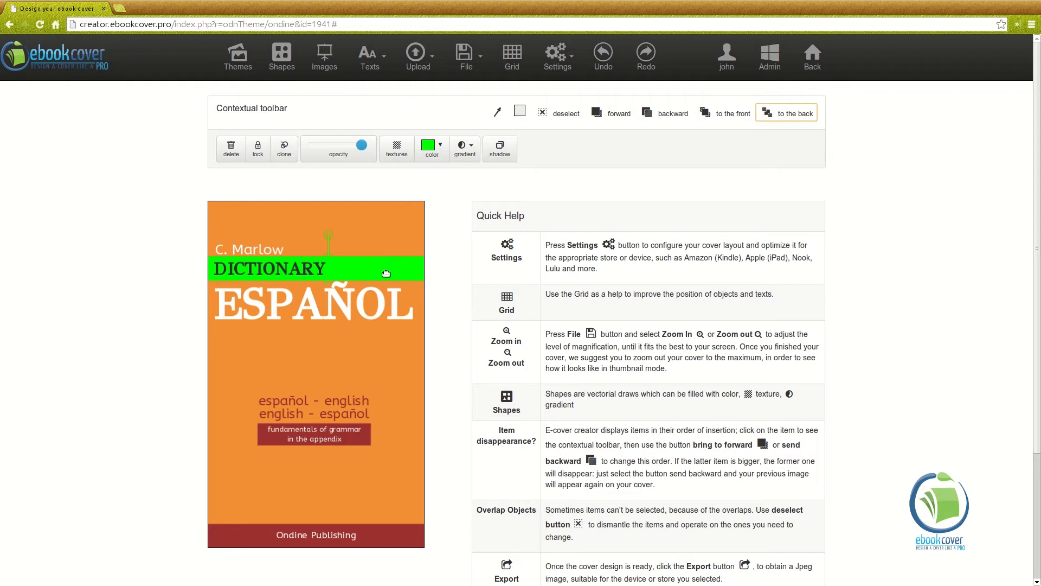
pyautogui.moveTo(386, 275); pyautogui.dragTo(388, 274)
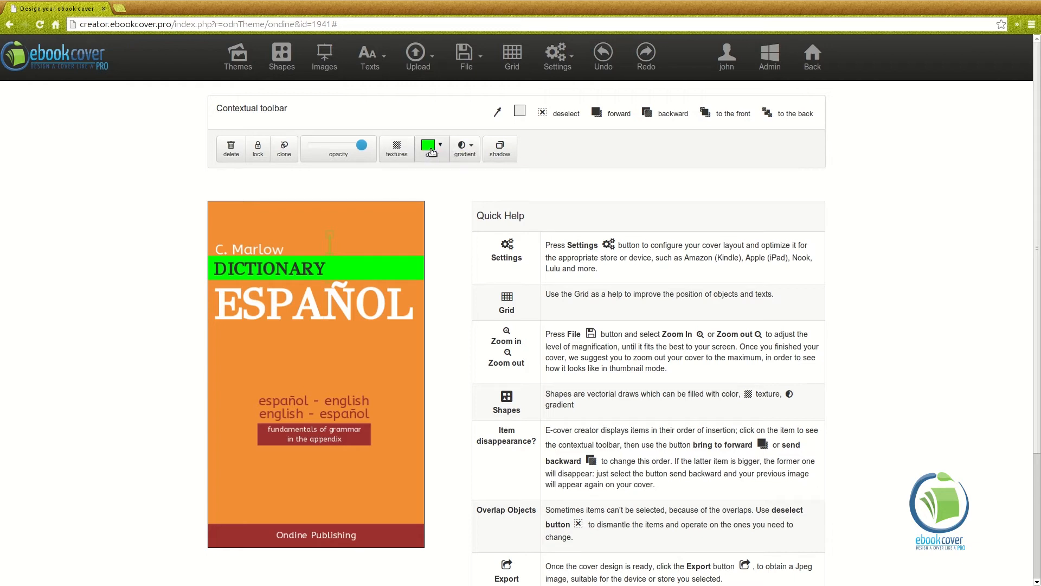
# Step: Apply a gradient from light beige to brown to the band behind DICTIONARY
pyautogui.click(464, 149)
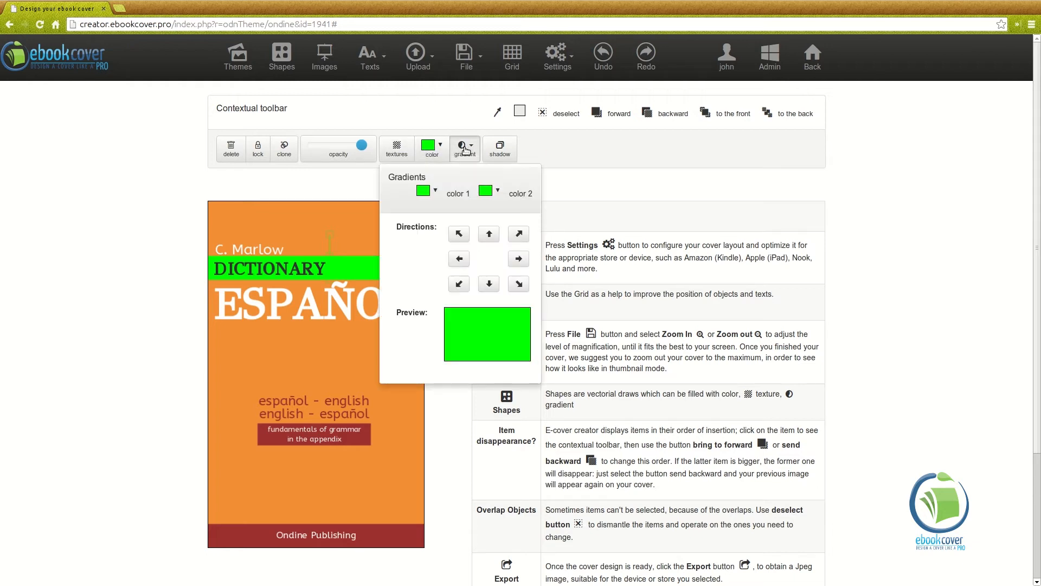
pyautogui.click(425, 190)
pyautogui.click(421, 232)
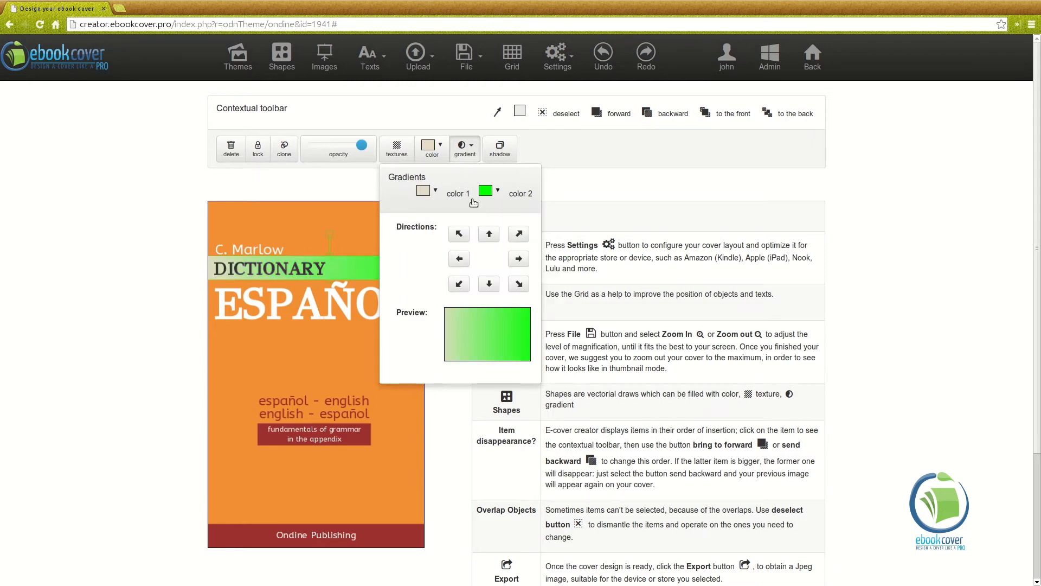
pyautogui.click(486, 191)
pyautogui.click(527, 244)
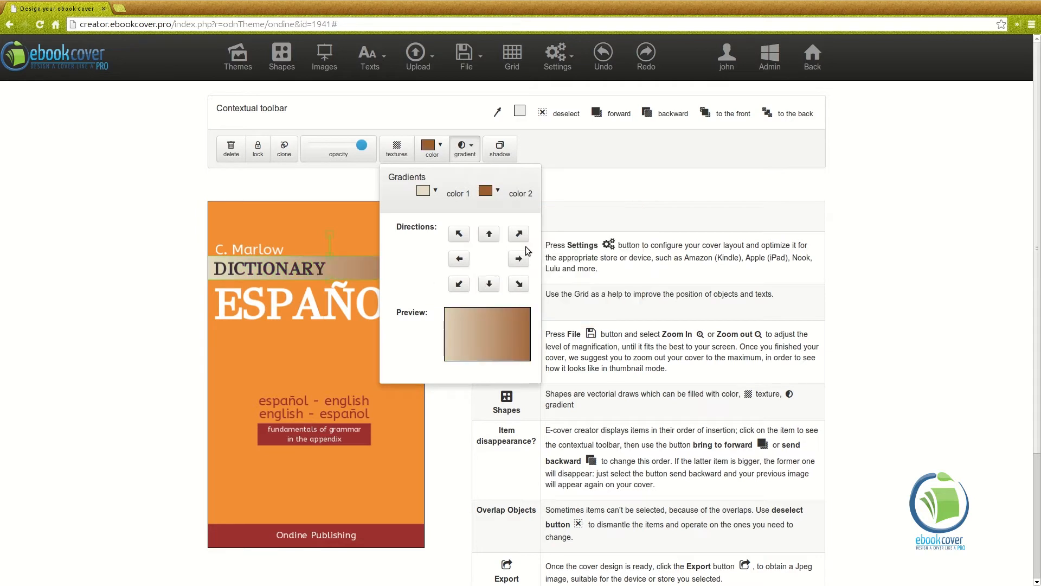
# Step: Try different gradient directions on the band, ending with the diagonal toward its upper-right corner
pyautogui.click(459, 234)
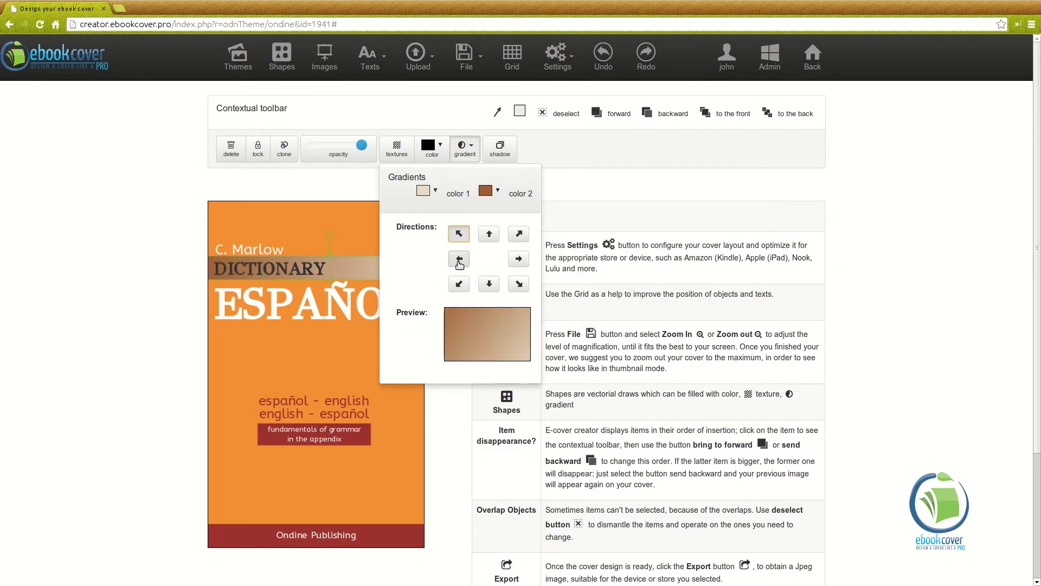
pyautogui.click(460, 261)
pyautogui.click(459, 281)
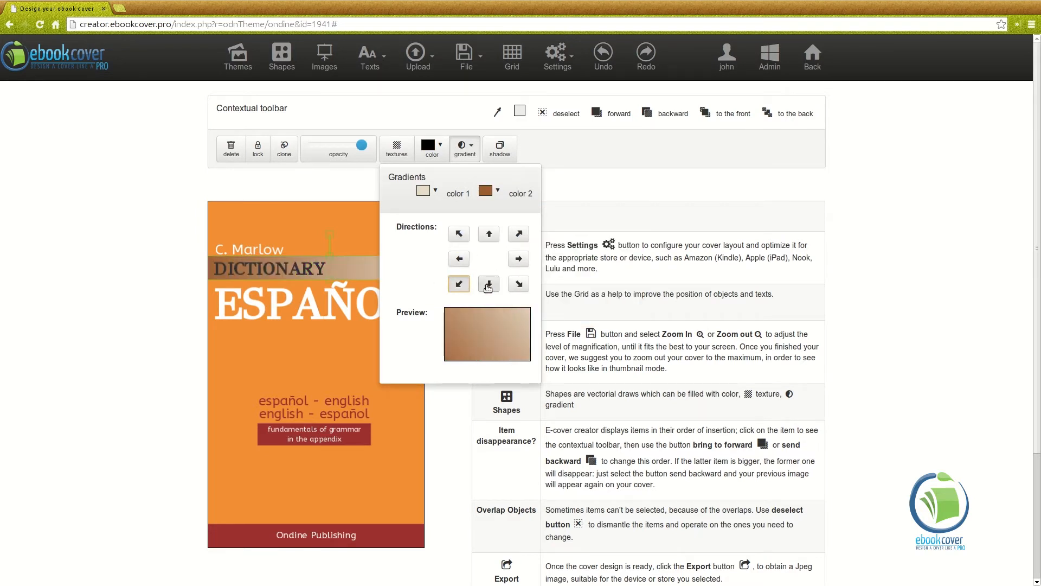
pyautogui.click(488, 286)
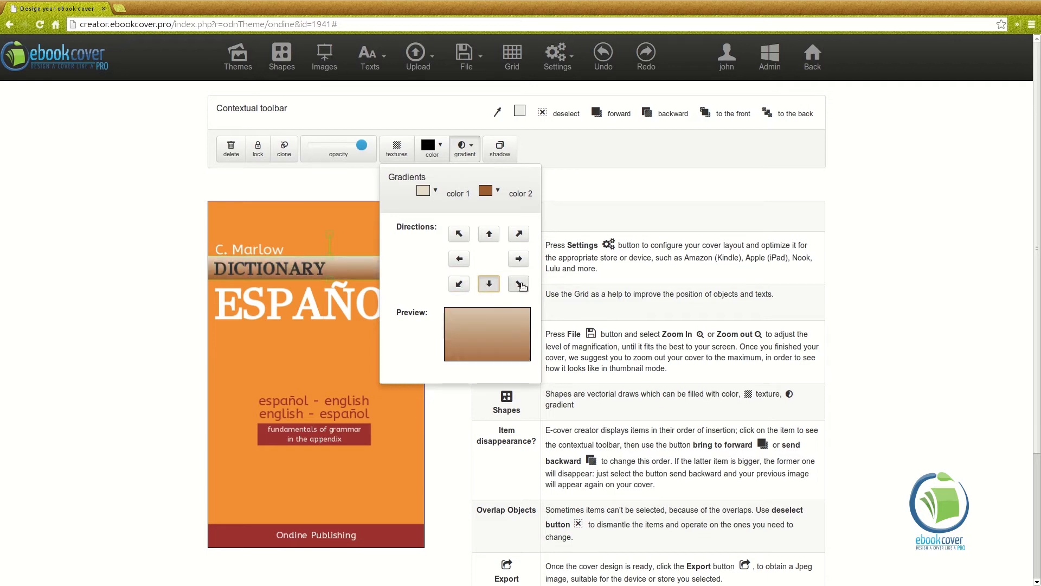
pyautogui.click(519, 284)
pyautogui.click(519, 259)
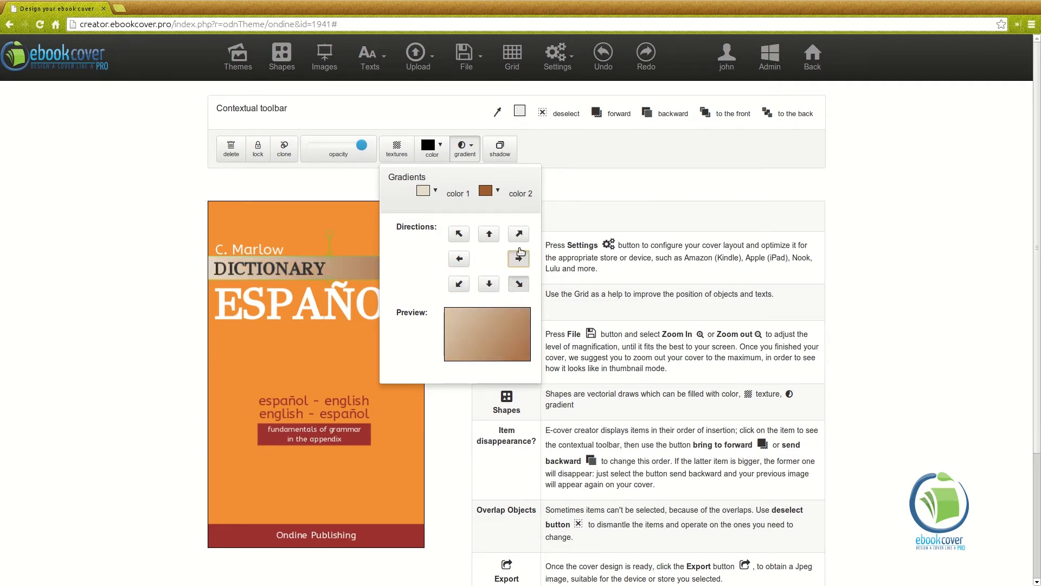
pyautogui.click(519, 234)
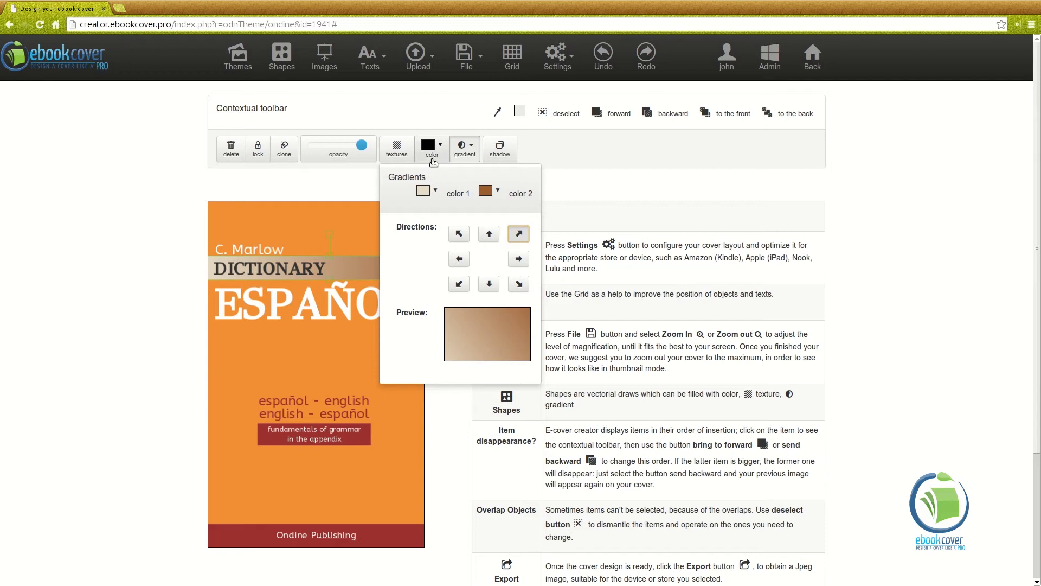
# Step: Fill the band behind DICTIONARY with solid brown, add a shadow to it, and deselect it
pyautogui.click(433, 157)
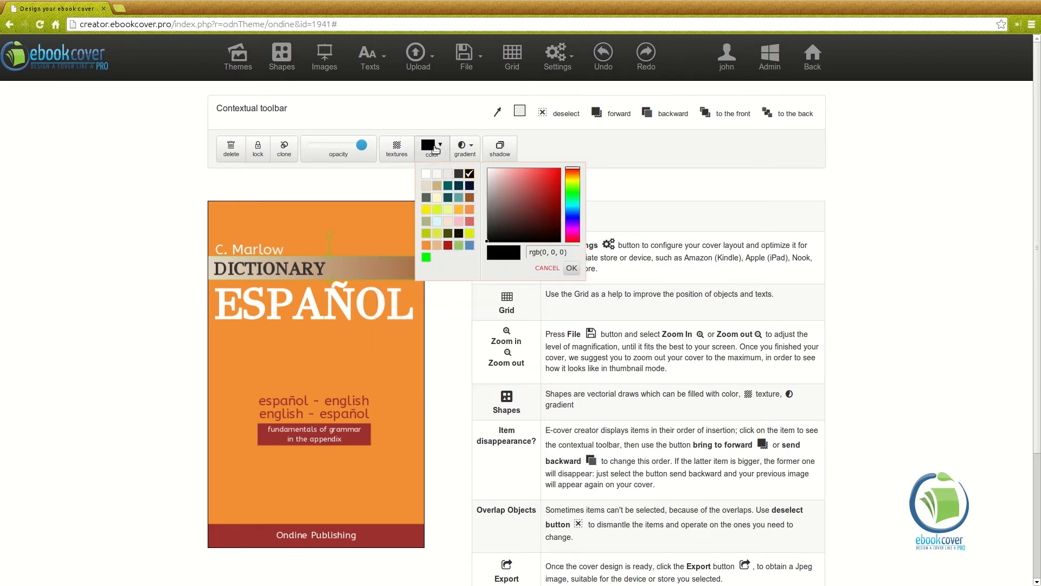
pyautogui.click(470, 199)
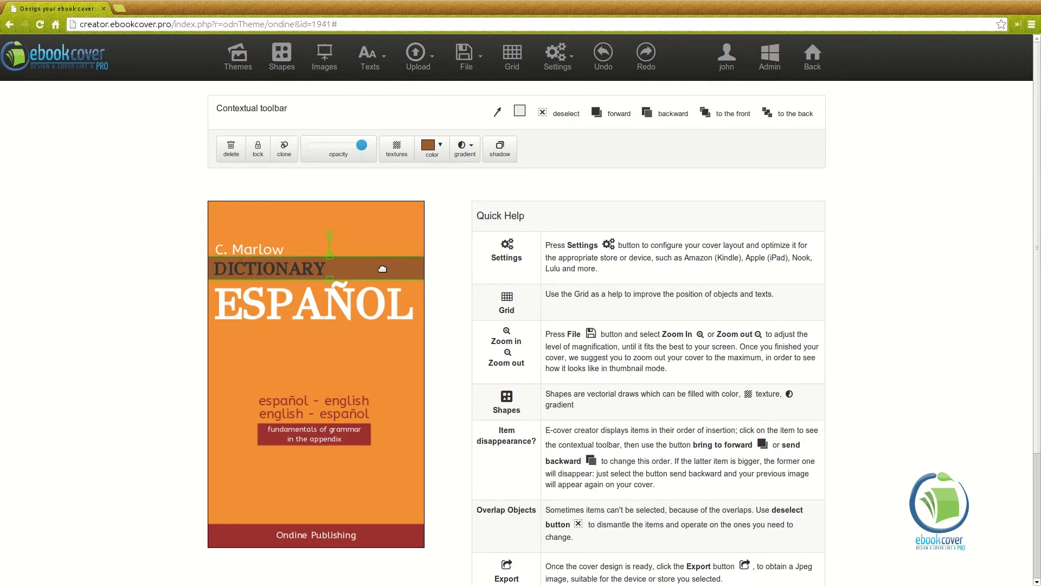
pyautogui.click(501, 156)
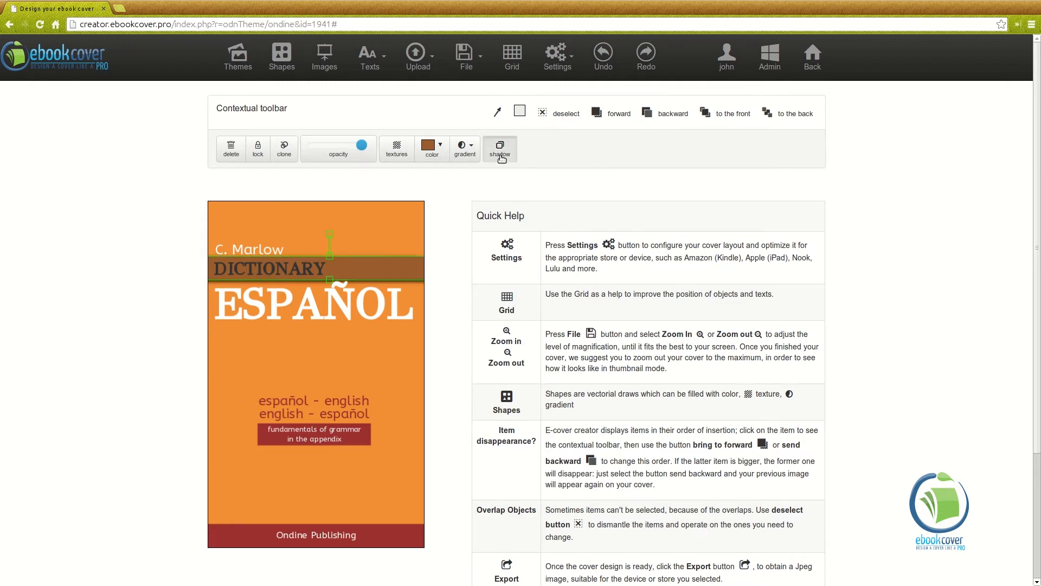
pyautogui.click(360, 345)
pyautogui.click(364, 278)
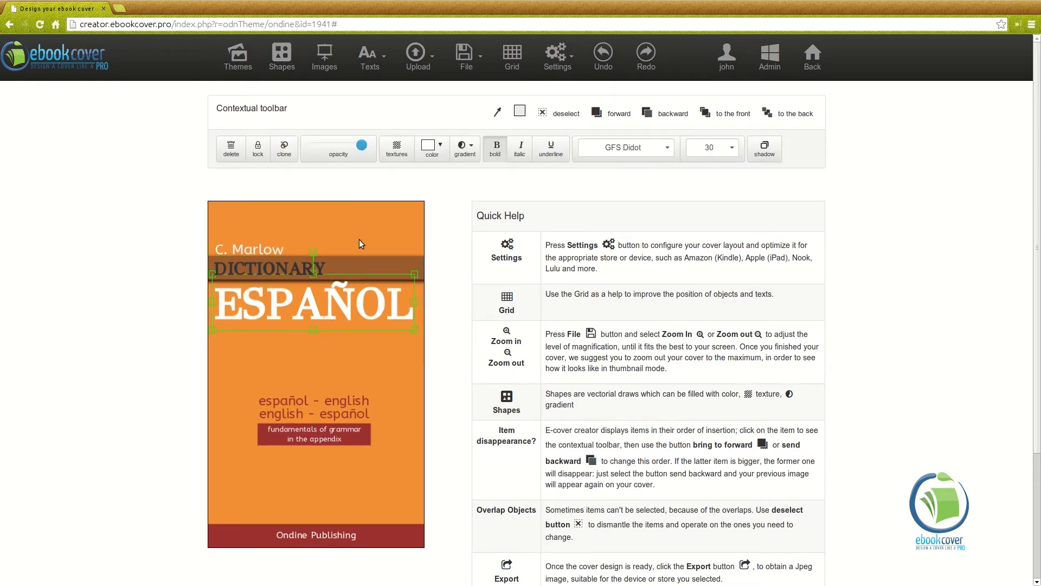
pyautogui.click(340, 361)
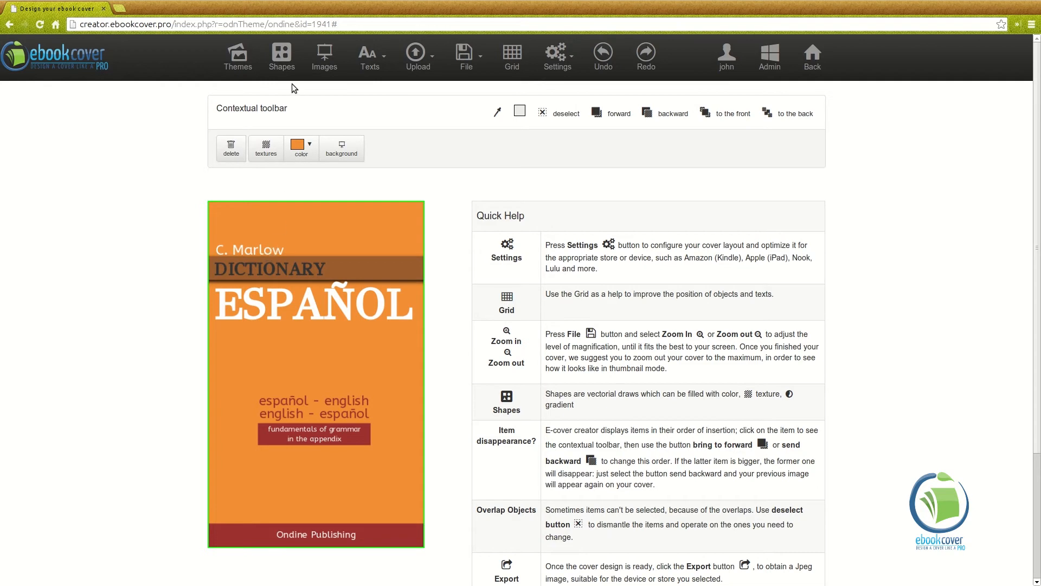
# Step: Insert a second rectangle, stretch it into a full-width band above the brown one, and send it behind the author name
pyautogui.click(282, 55)
pyautogui.click(379, 155)
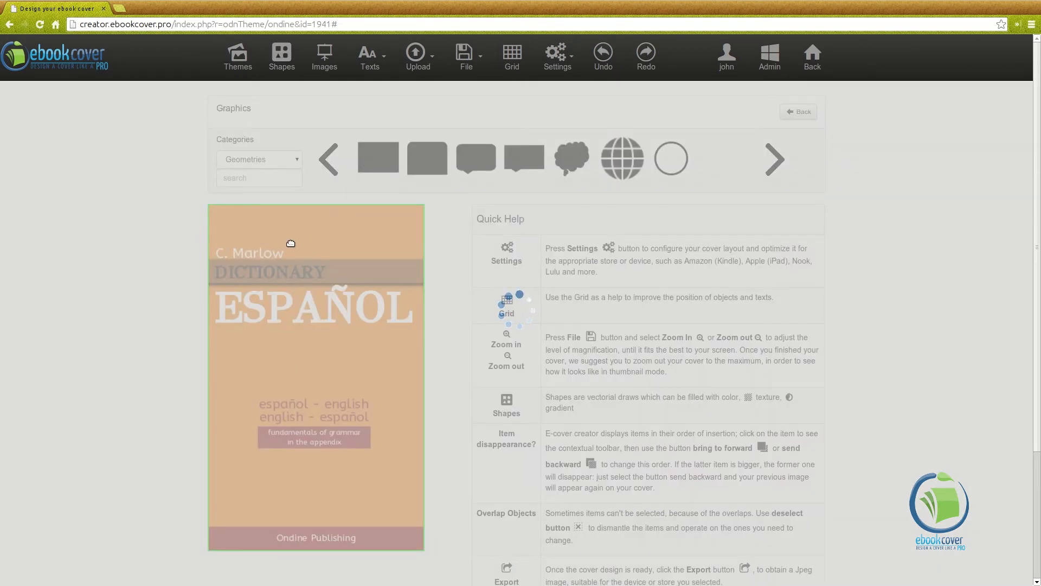
pyautogui.moveTo(322, 260); pyautogui.dragTo(424, 259)
pyautogui.moveTo(246, 262); pyautogui.dragTo(207, 261)
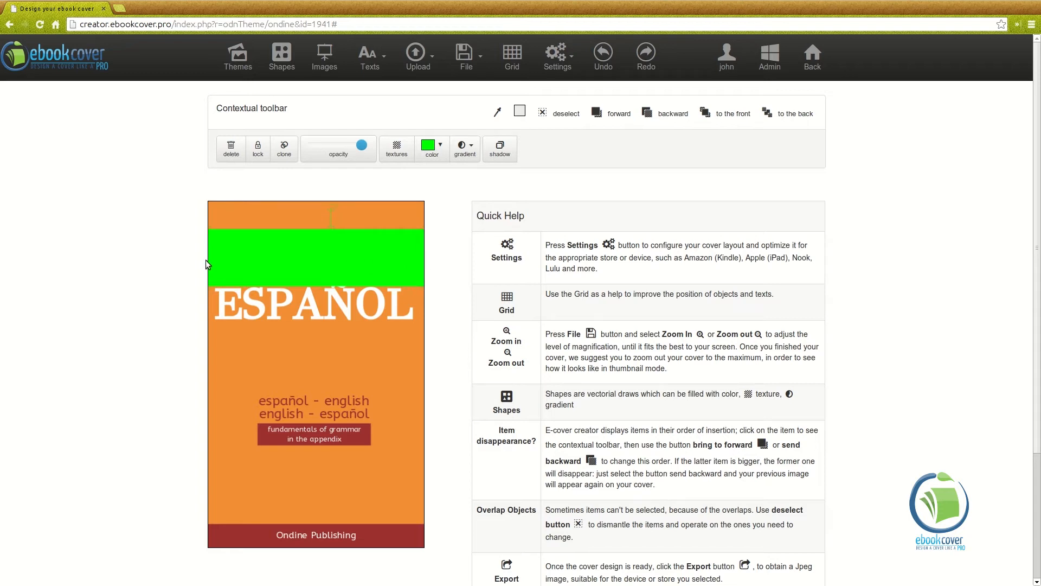
pyautogui.moveTo(332, 230)
pyautogui.mouseDown()
pyautogui.moveTo(333, 267)
pyautogui.moveTo(328, 245)
pyautogui.mouseUp()
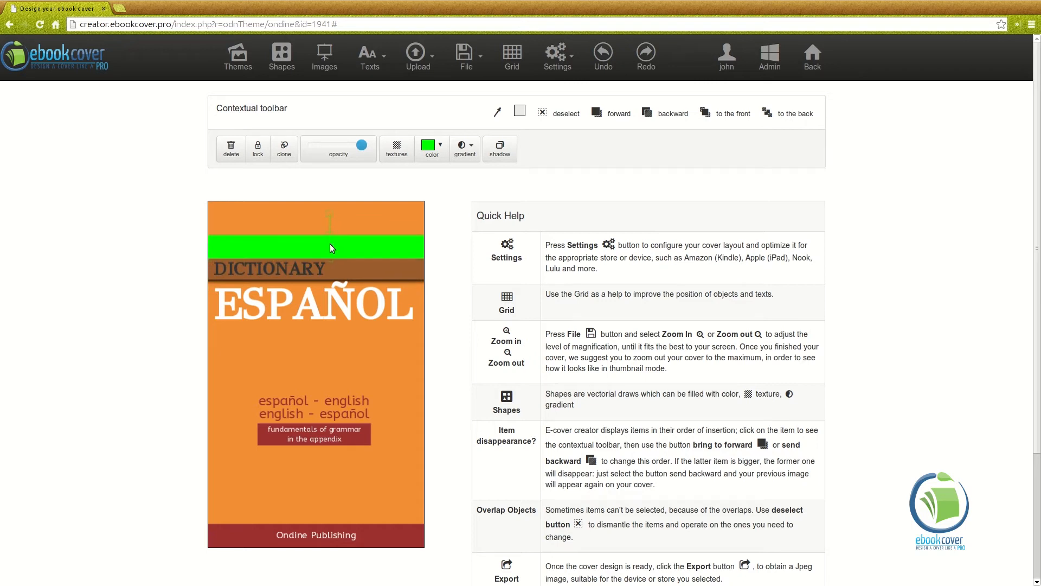
pyautogui.click(784, 115)
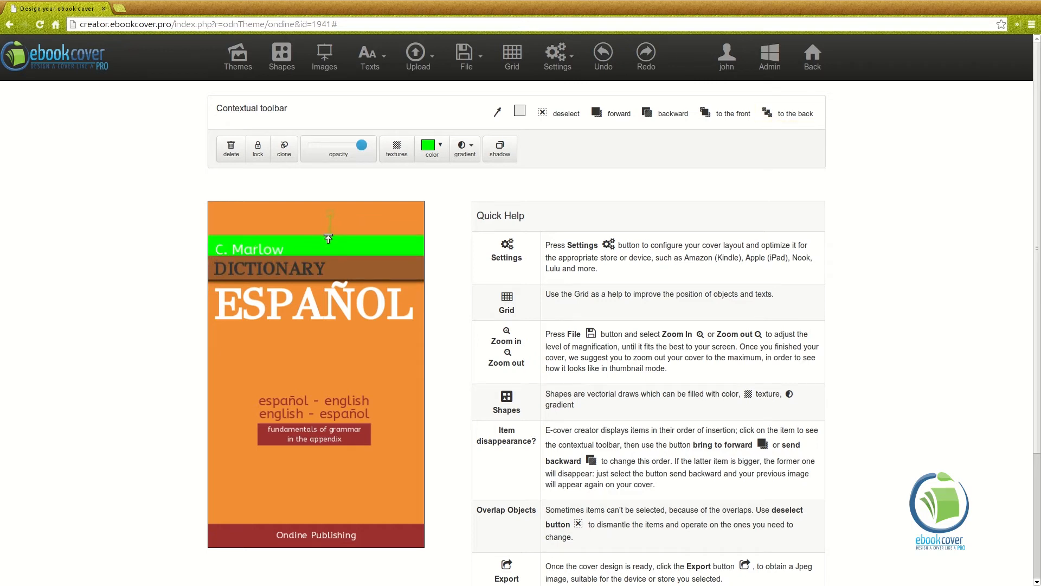
# Step: Fill the band behind the author name with tan and trim its height slightly
pyautogui.click(431, 149)
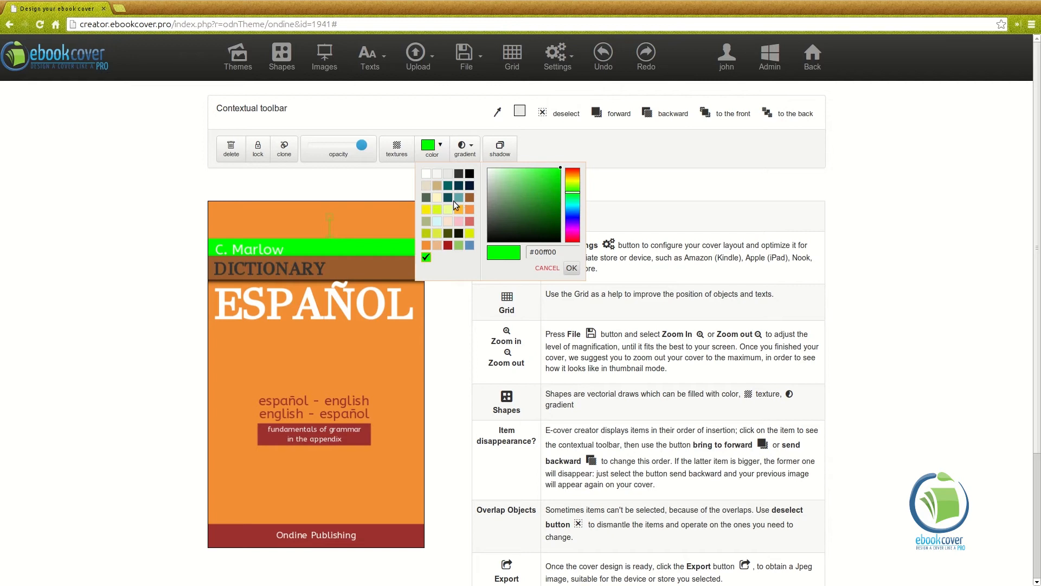
pyautogui.click(437, 186)
pyautogui.moveTo(332, 243); pyautogui.dragTo(333, 245)
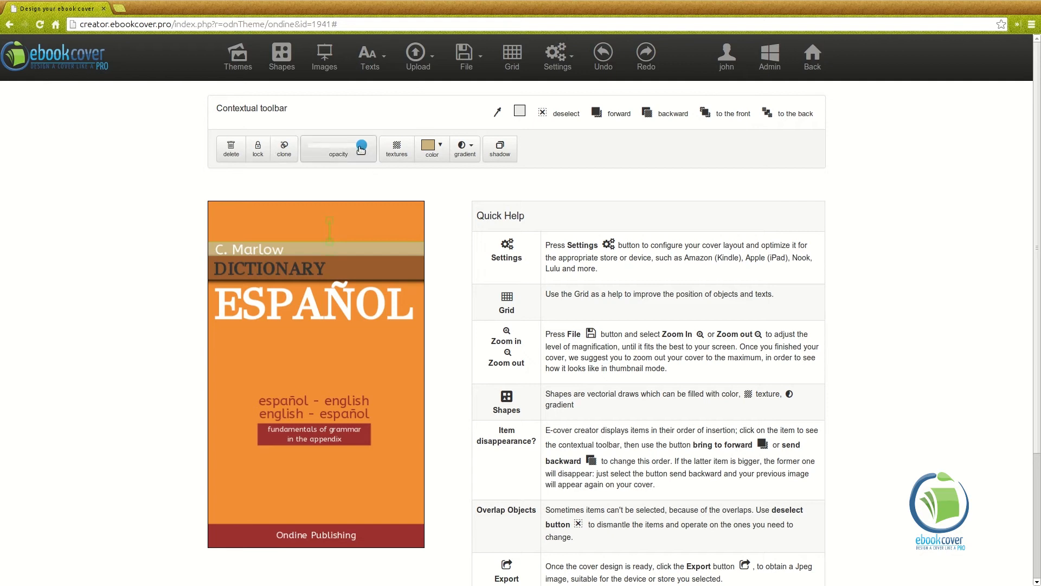
# Step: Insert a triangle from the Geometries category and place it just below the ESPAÑOL title
pyautogui.click(285, 58)
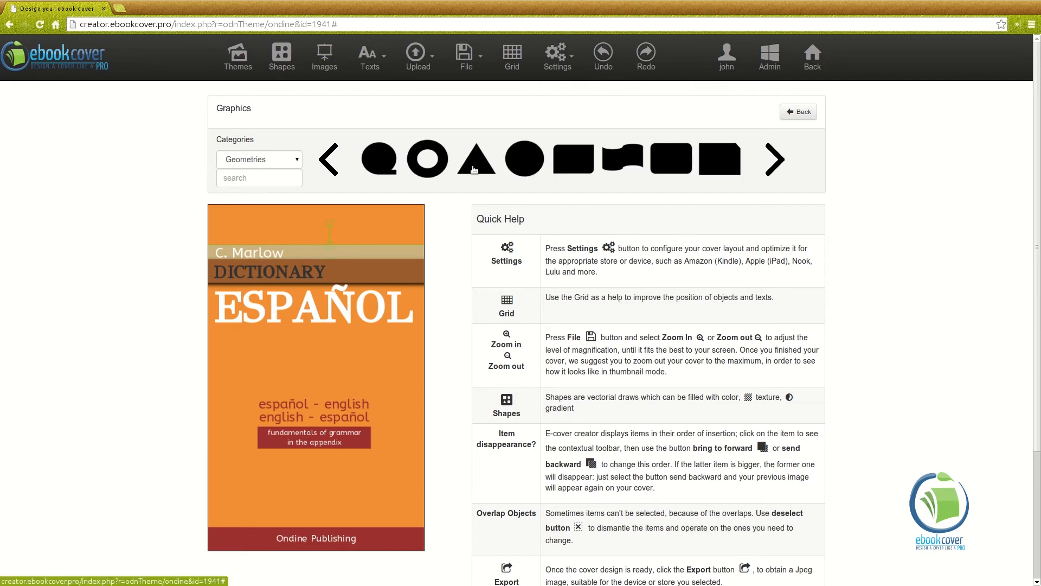
pyautogui.click(474, 164)
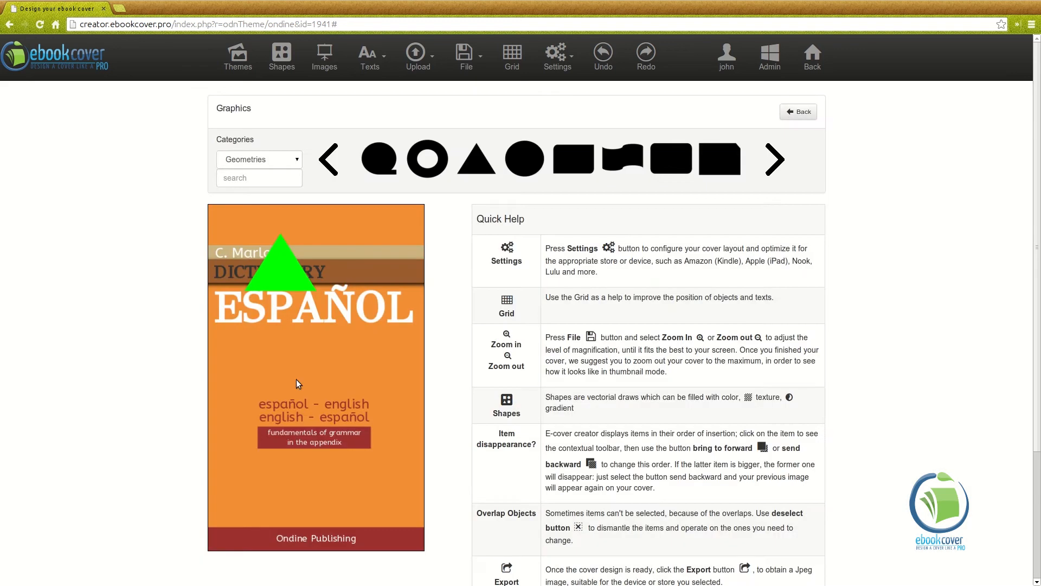
pyautogui.moveTo(283, 274); pyautogui.dragTo(309, 367)
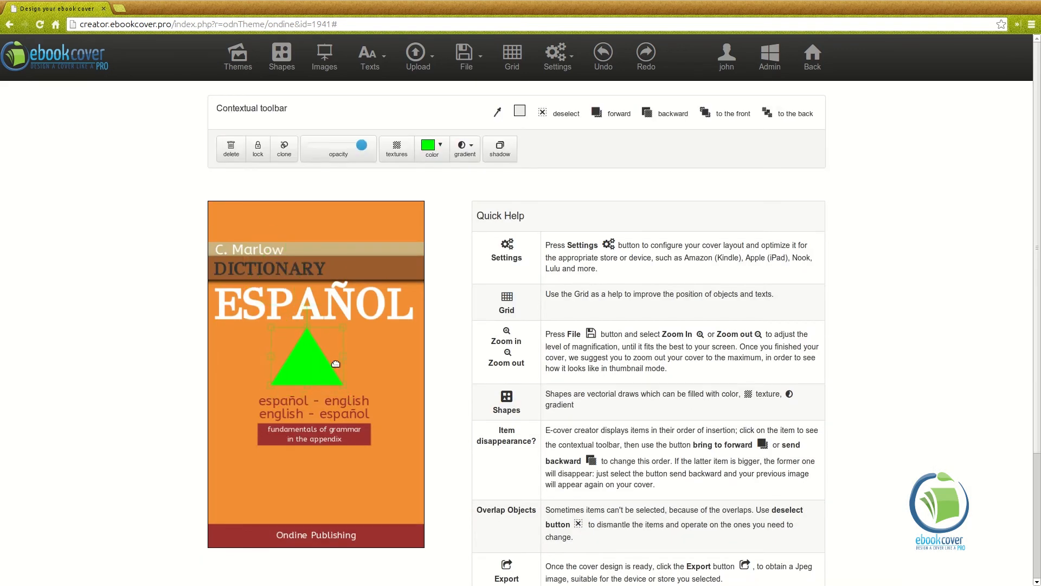
# Step: Enlarge and reposition the triangle so only its slanted edge cuts diagonally across the cover, from the top edge to the lower left side
pyautogui.moveTo(351, 329); pyautogui.dragTo(568, 202)
pyautogui.moveTo(403, 291); pyautogui.dragTo(295, 357)
pyautogui.moveTo(295, 237); pyautogui.dragTo(320, 151)
pyautogui.moveTo(297, 451); pyautogui.dragTo(426, 471)
pyautogui.moveTo(241, 341); pyautogui.dragTo(149, 337)
pyautogui.moveTo(343, 346); pyautogui.dragTo(372, 349)
# Step: Give the triangle a faint, low-opacity light beige fill and send it to the back behind the texts and bands
pyautogui.click(441, 153)
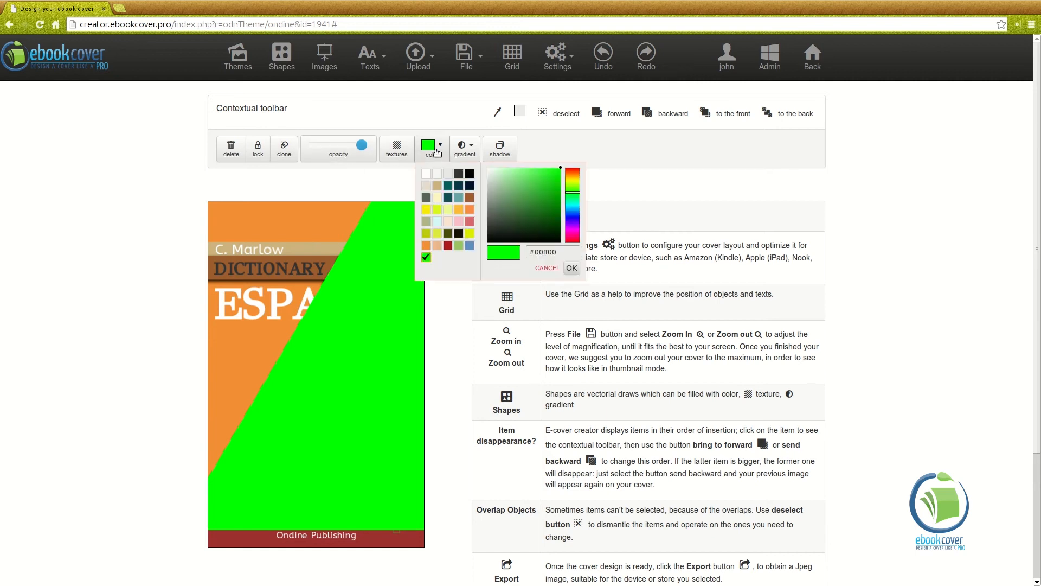
pyautogui.click(428, 184)
pyautogui.moveTo(364, 153); pyautogui.dragTo(331, 153)
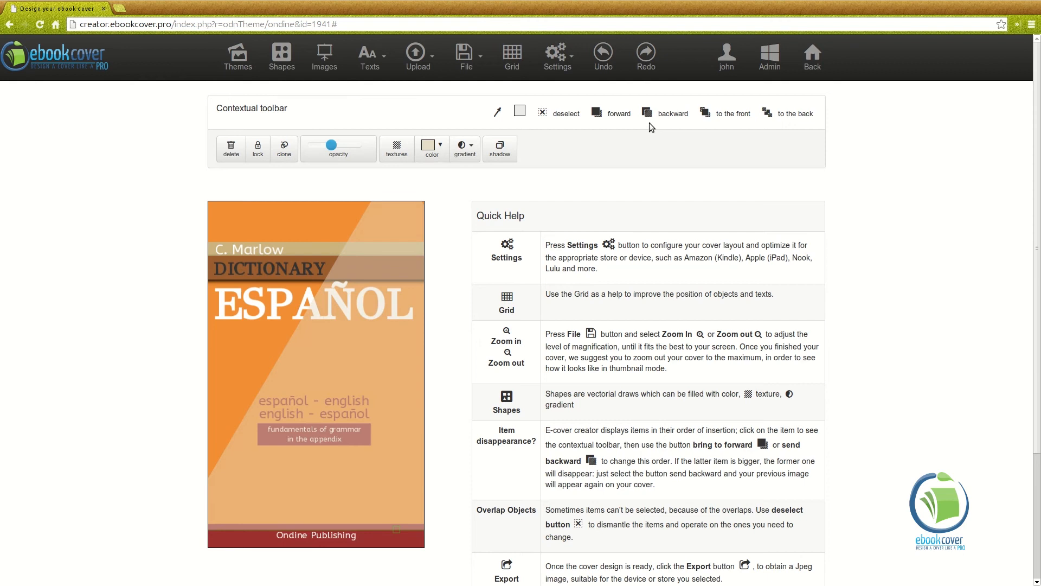
pyautogui.click(787, 115)
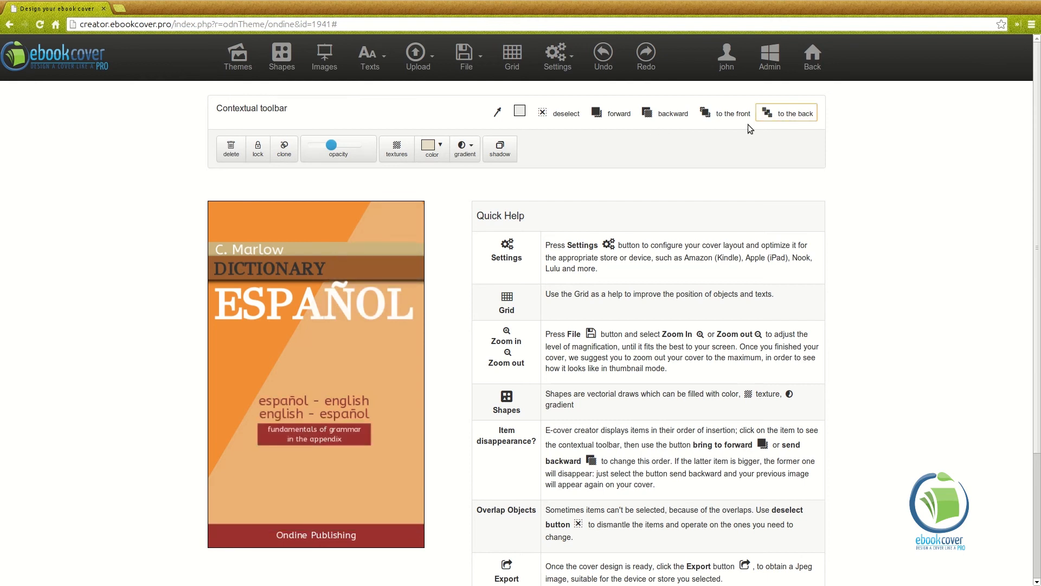
pyautogui.moveTo(331, 146); pyautogui.dragTo(320, 148)
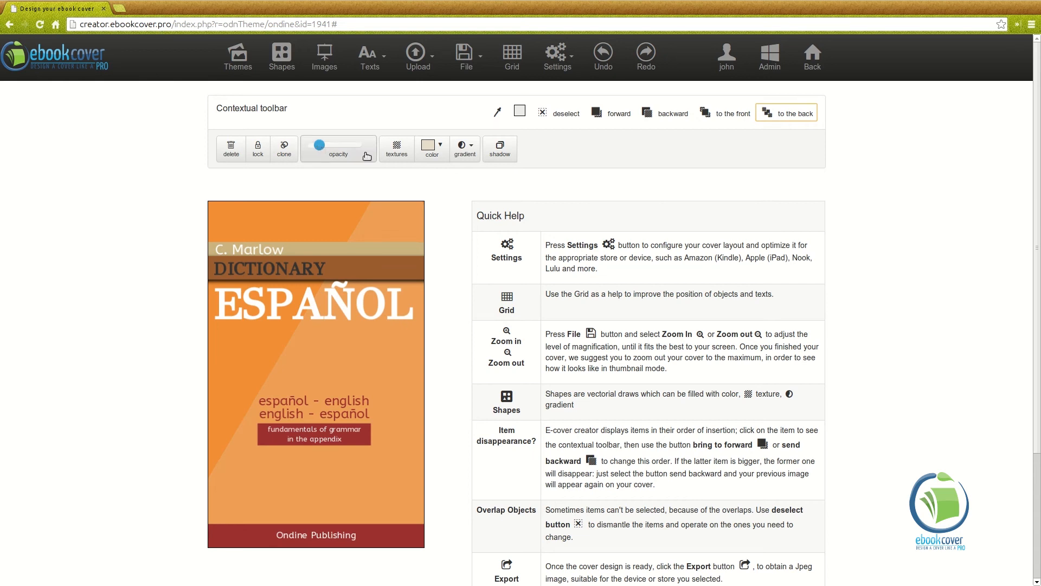